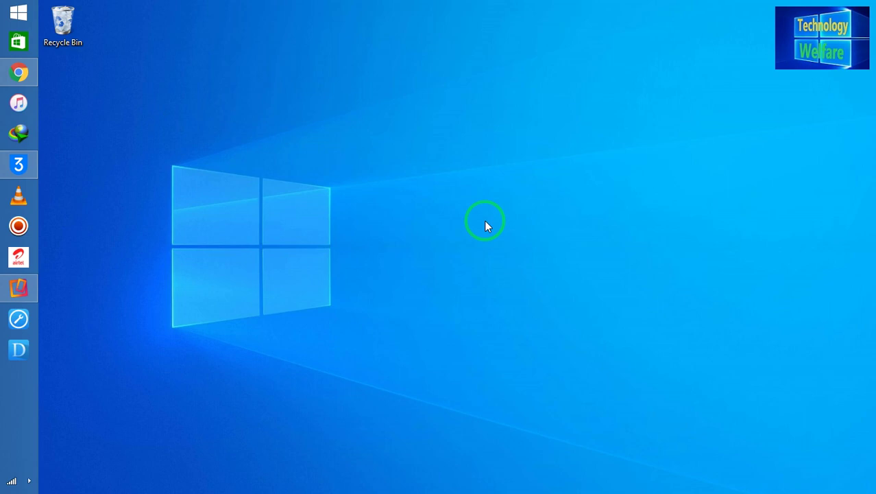
Launch 3uTools and go to the Flash & JB page showing the iPhone 7's iOS 13.5 firmware
left_click(26, 174)
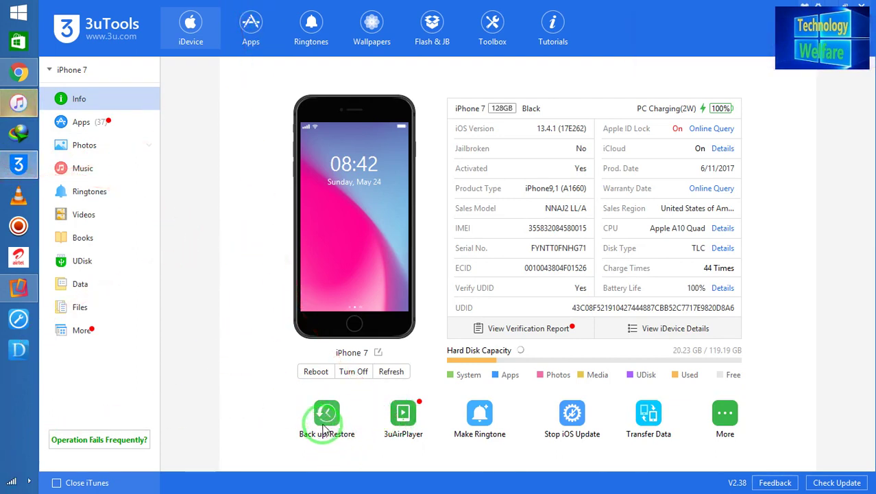
left_click(442, 17)
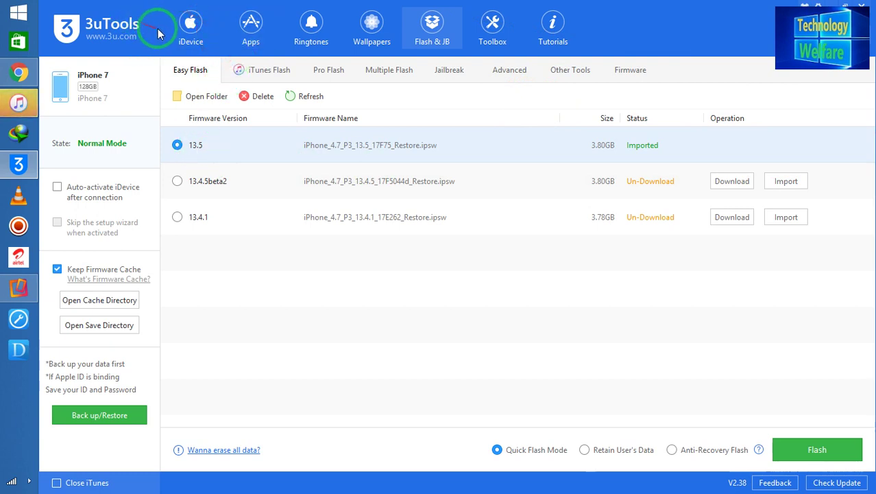
Switch to the iDevice page to confirm the iPhone 7 runs iOS 13.4.1
left_click(191, 30)
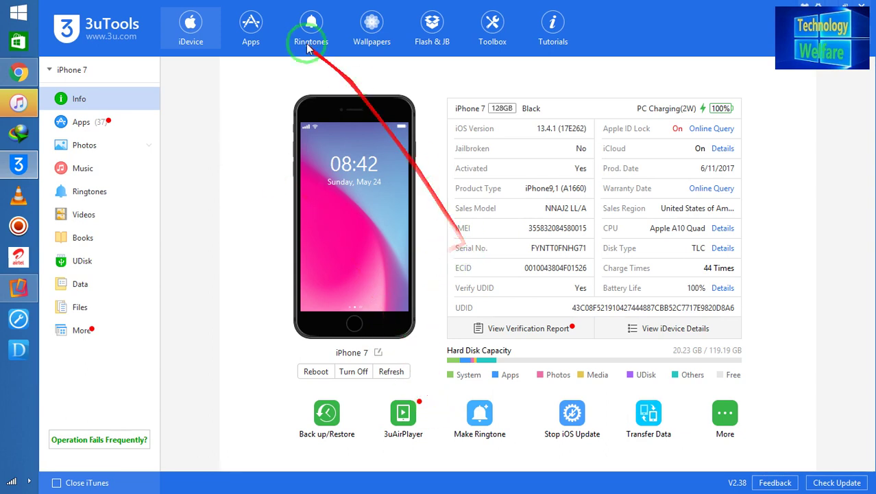
Select Retain User's Data mode and start flashing iOS 13.5 to bring up the upgrade summary
left_click(444, 34)
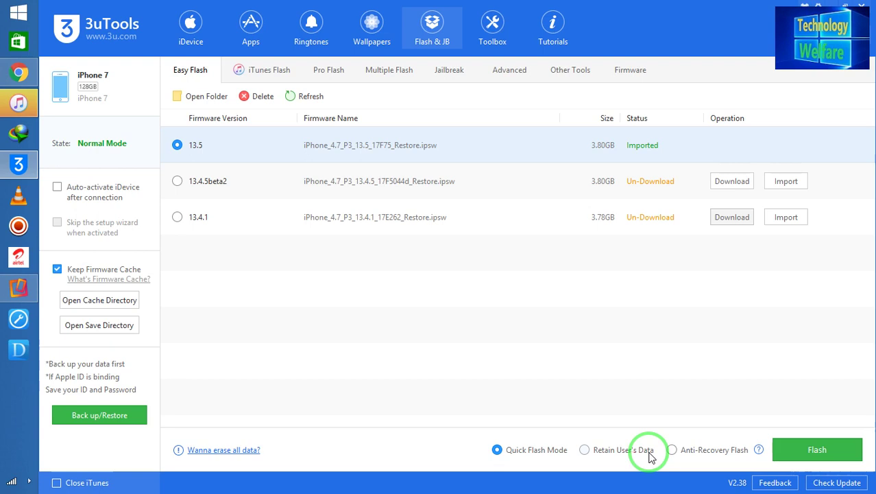
left_click(585, 454)
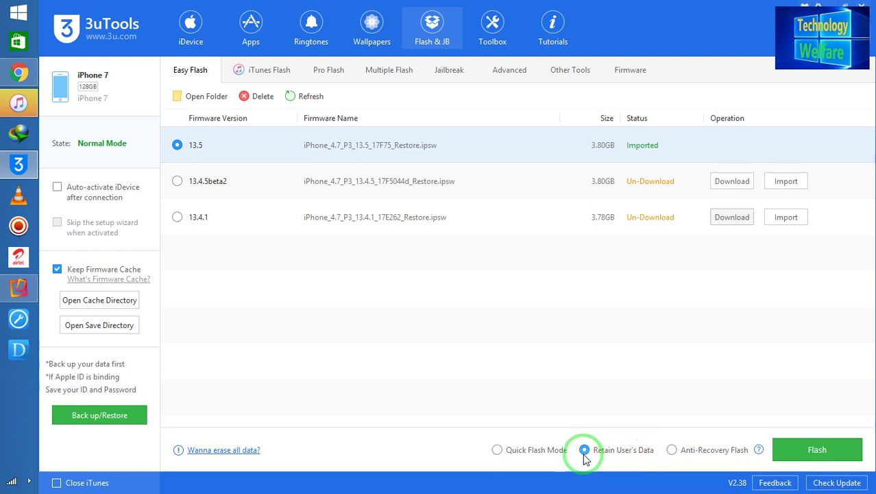
left_click(805, 451)
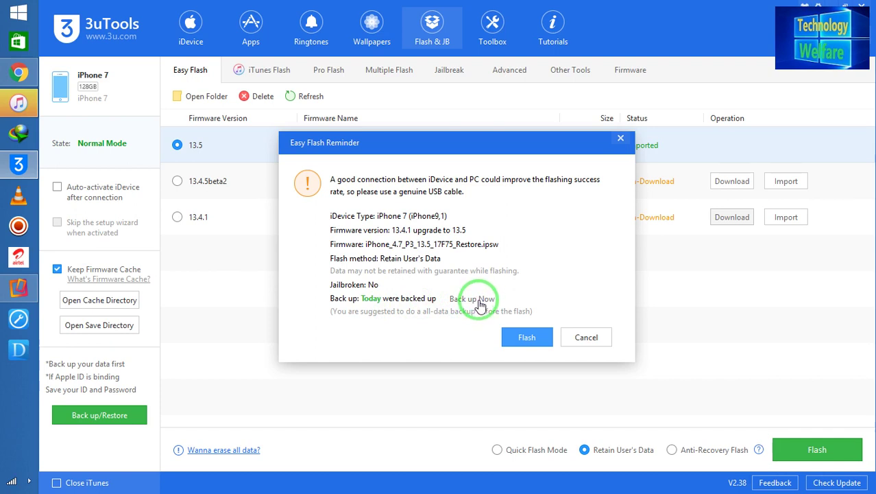
Start a full backup of the iPhone 7's 10.63 GB of data before flashing
left_click(481, 302)
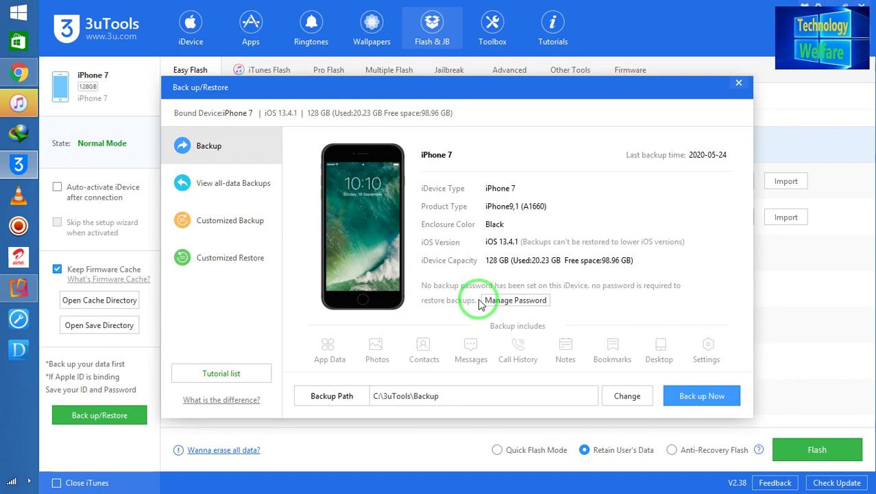
left_click(686, 402)
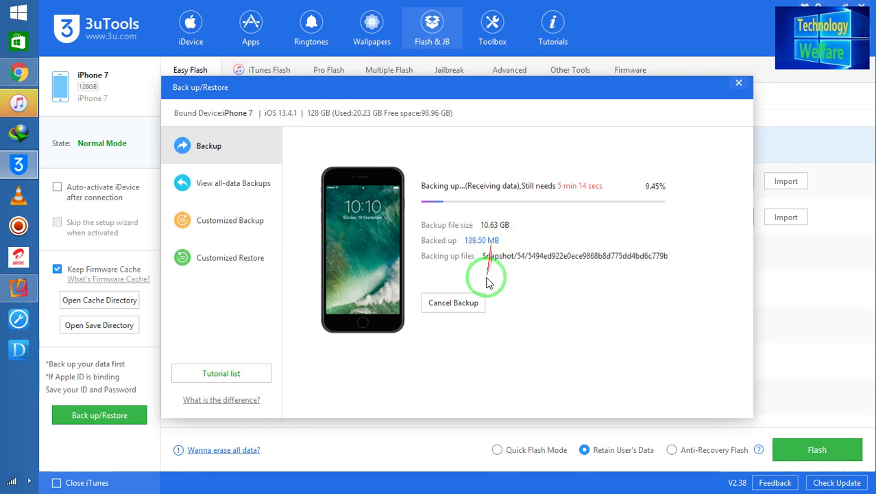
Cancel the running backup and close the Backup/Restore window
left_click(446, 304)
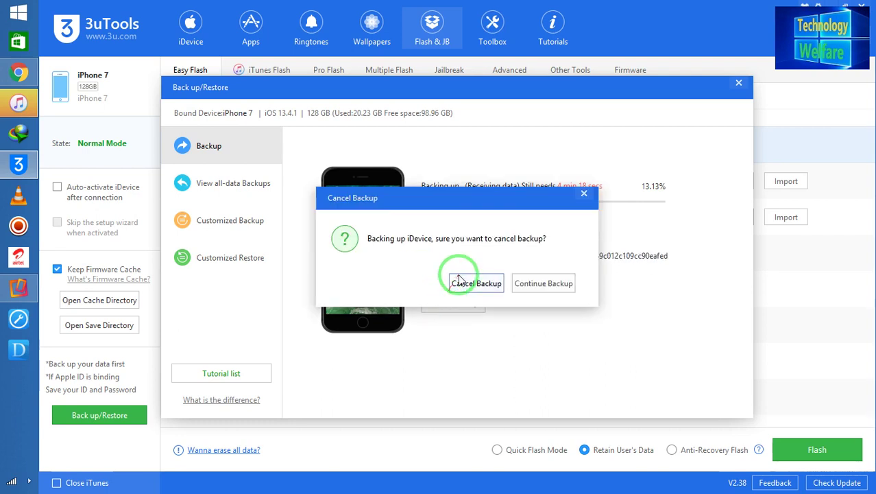
left_click(470, 281)
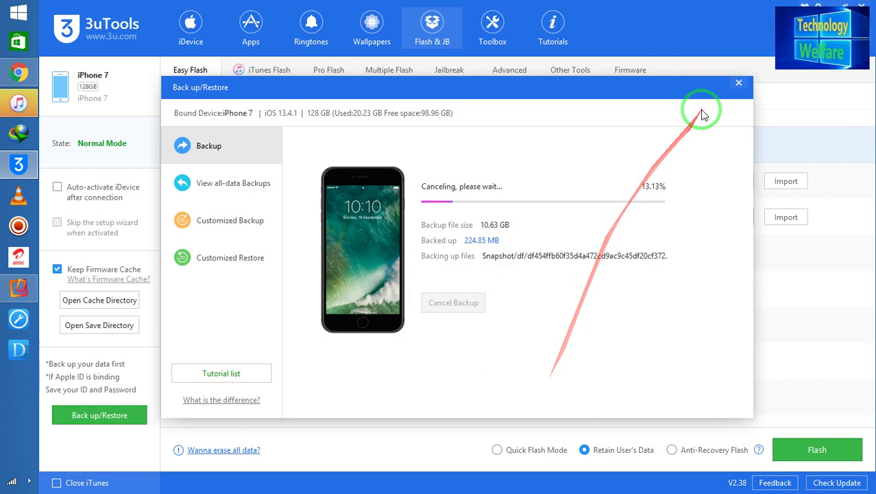
left_click(739, 85)
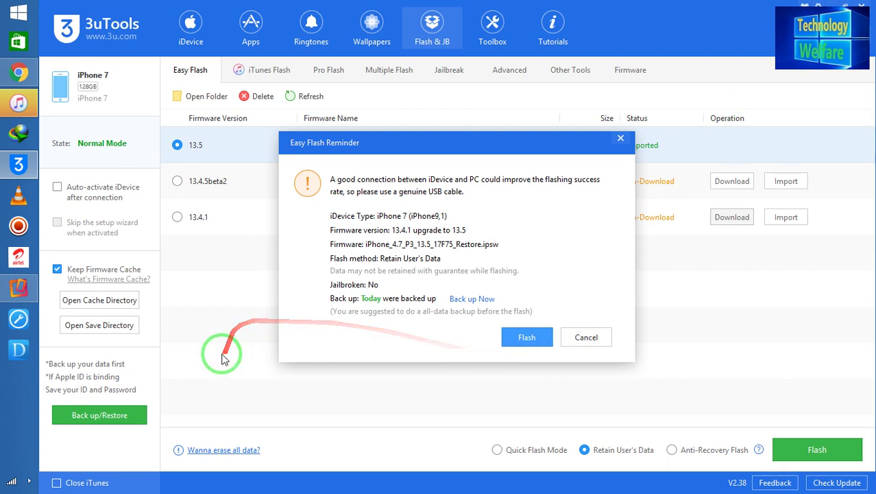
Dismiss the flash reminder and check Customized Restore, which shows no available backups
left_click(584, 336)
left_click(77, 419)
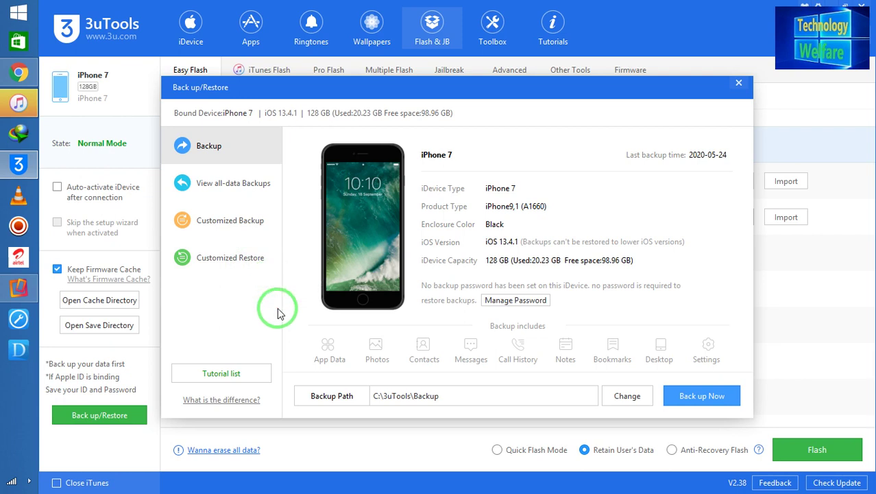
left_click(237, 260)
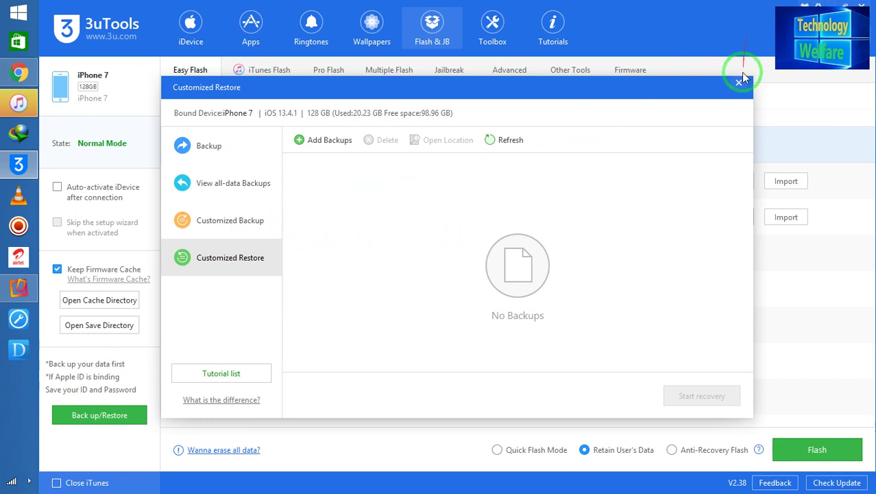
Close the restore window and confirm flashing iOS 13.5, accepting the Find my iPhone warning
left_click(739, 81)
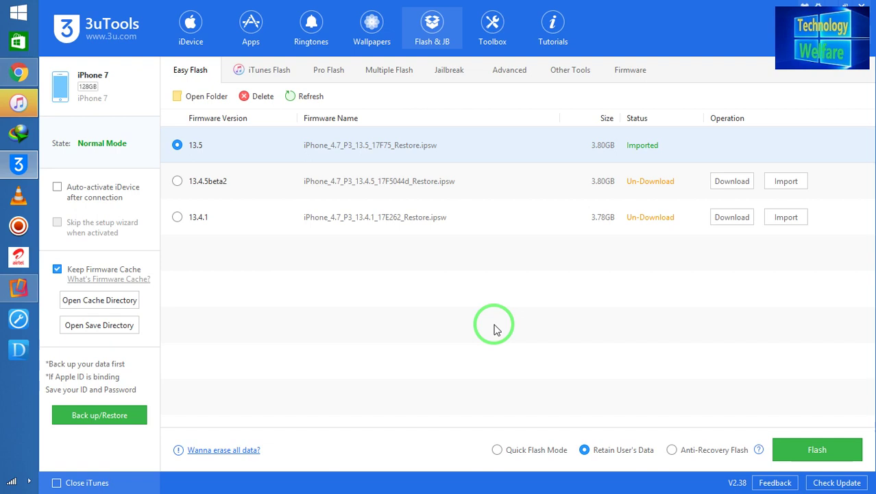
left_click(817, 451)
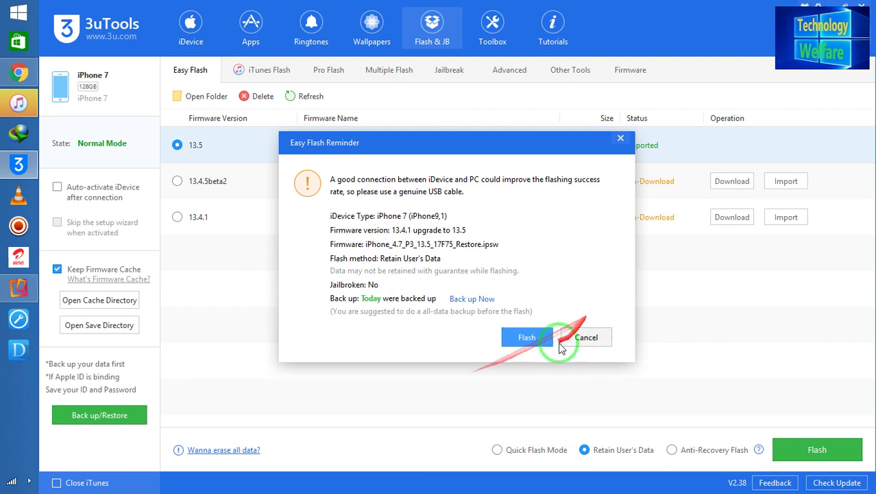
left_click(537, 343)
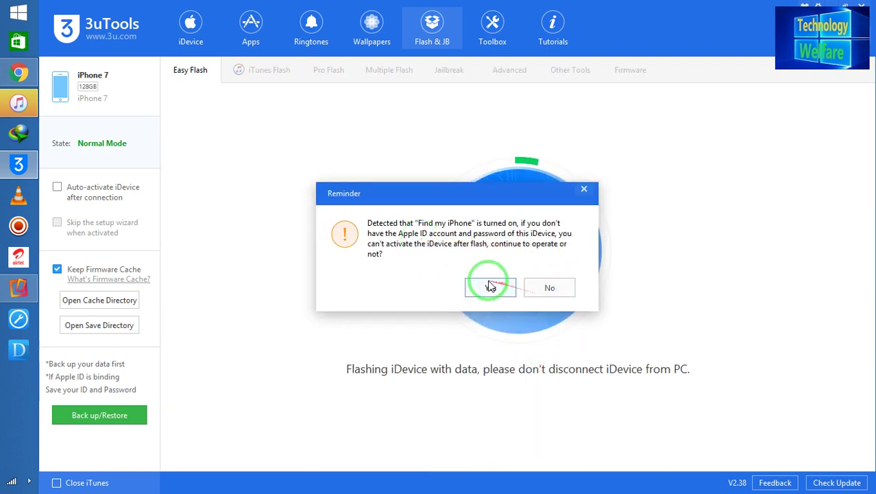
left_click(490, 288)
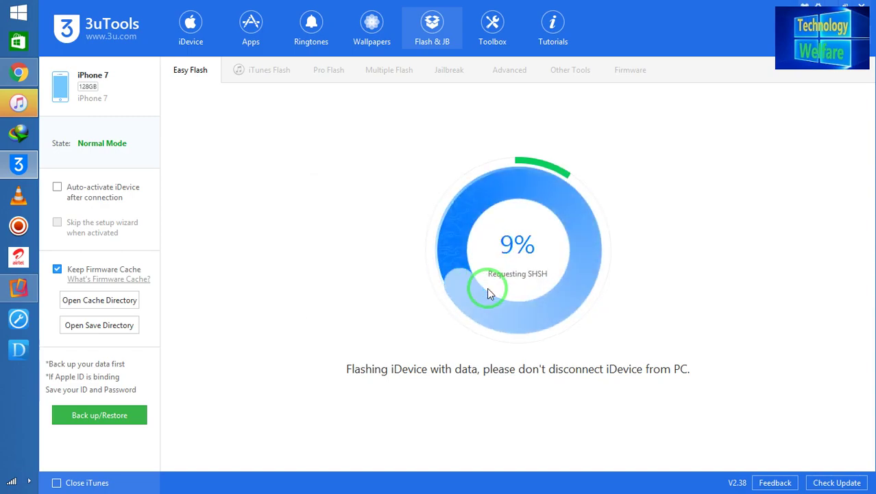